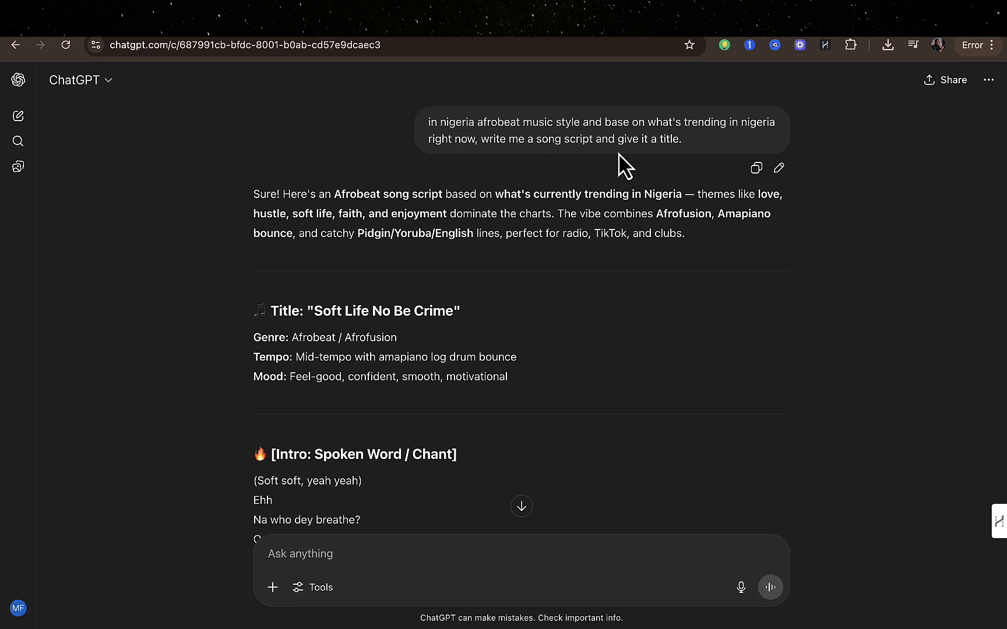
Review the song script, switch to Suno and preview the first "Soft Life No Be Crime" track in the workspace.
scroll(422, 309, "down", 2)
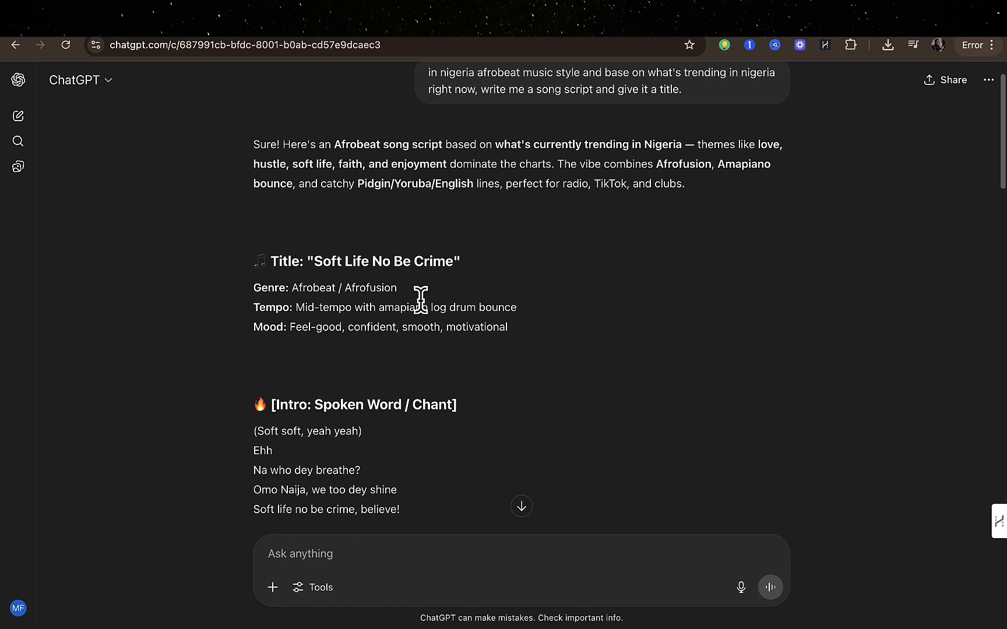
scroll(360, 383, "down", 3)
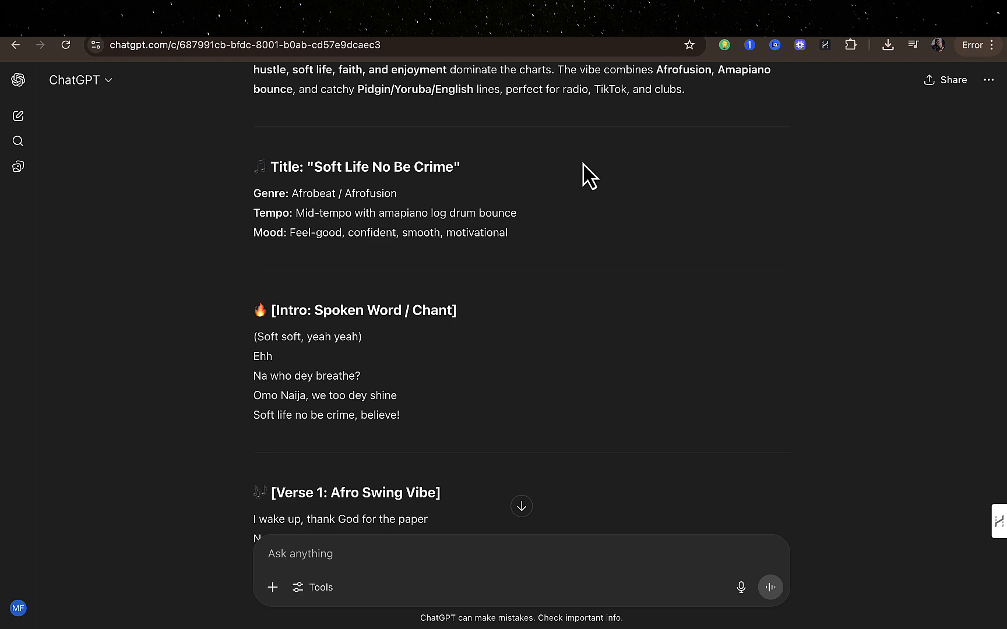
left_click(874, 29)
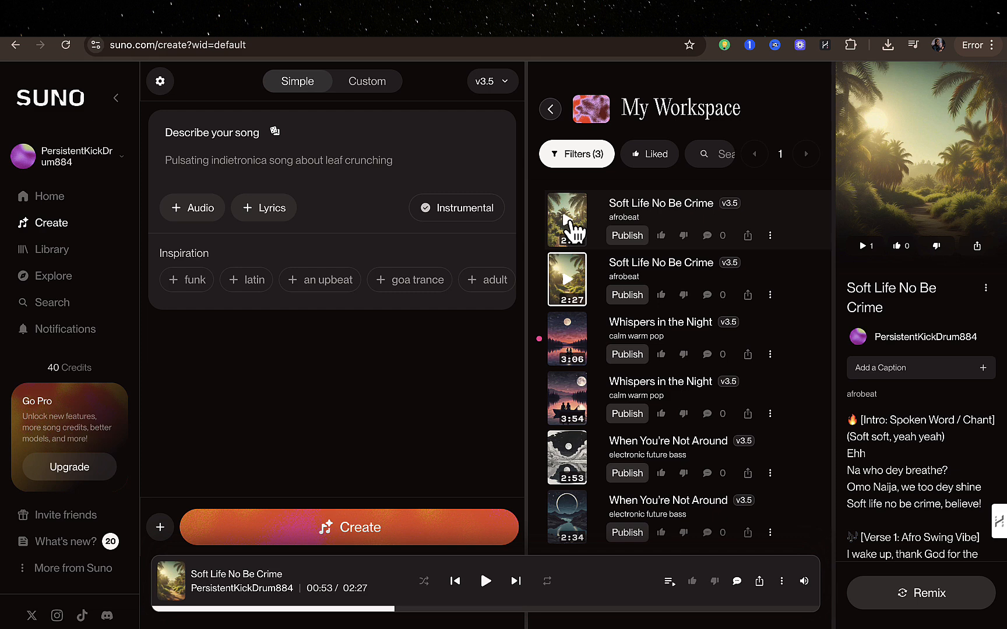
left_click(567, 220)
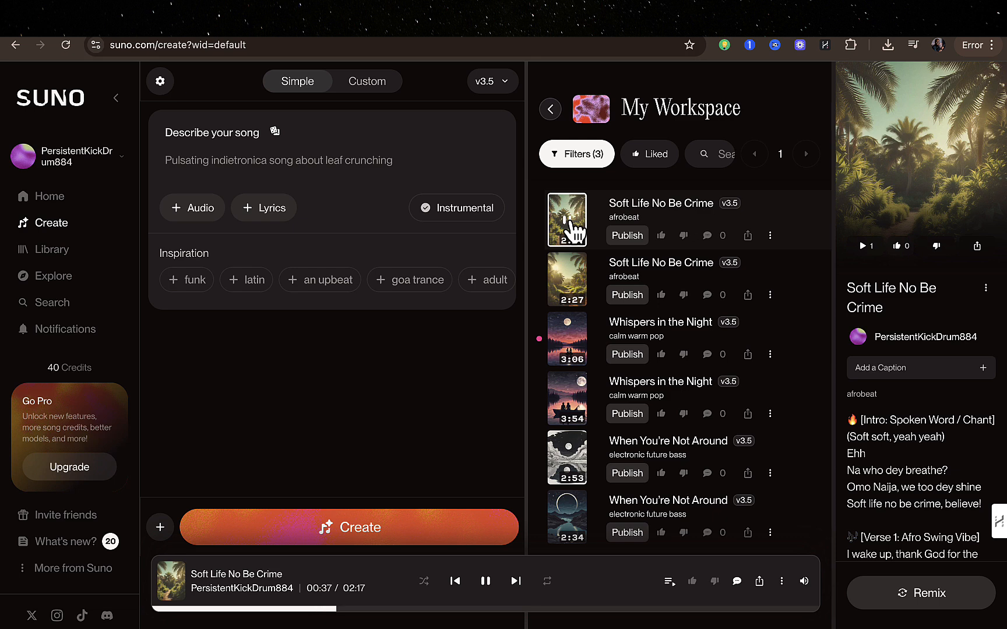
left_click(566, 220)
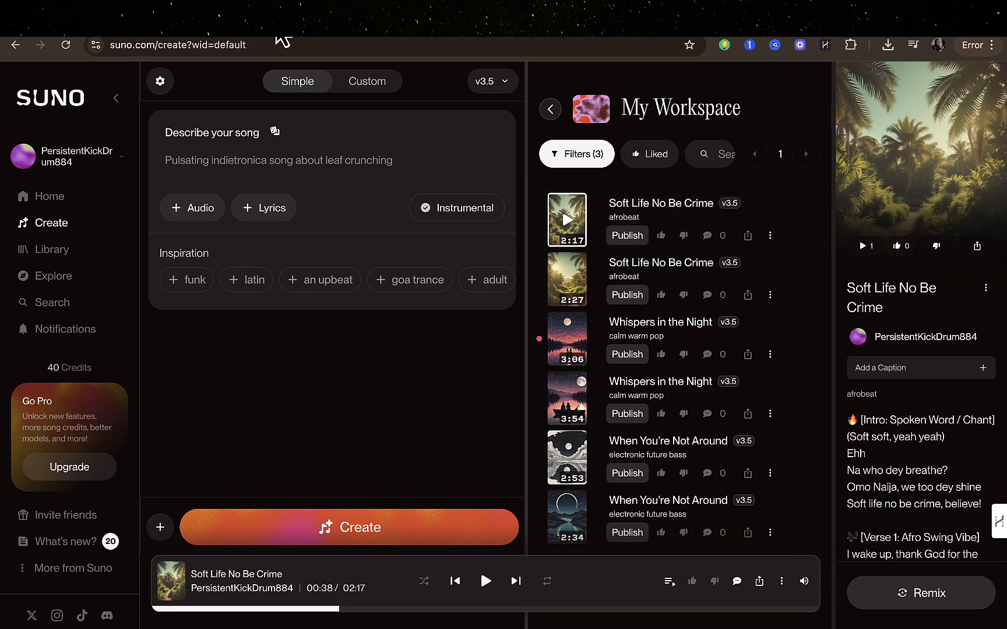
Switch to ChatGPT and resend the song script prompt with "i want you to use burna boy music style" added at its end.
left_click(276, 21)
scroll(420, 223, "up", 3)
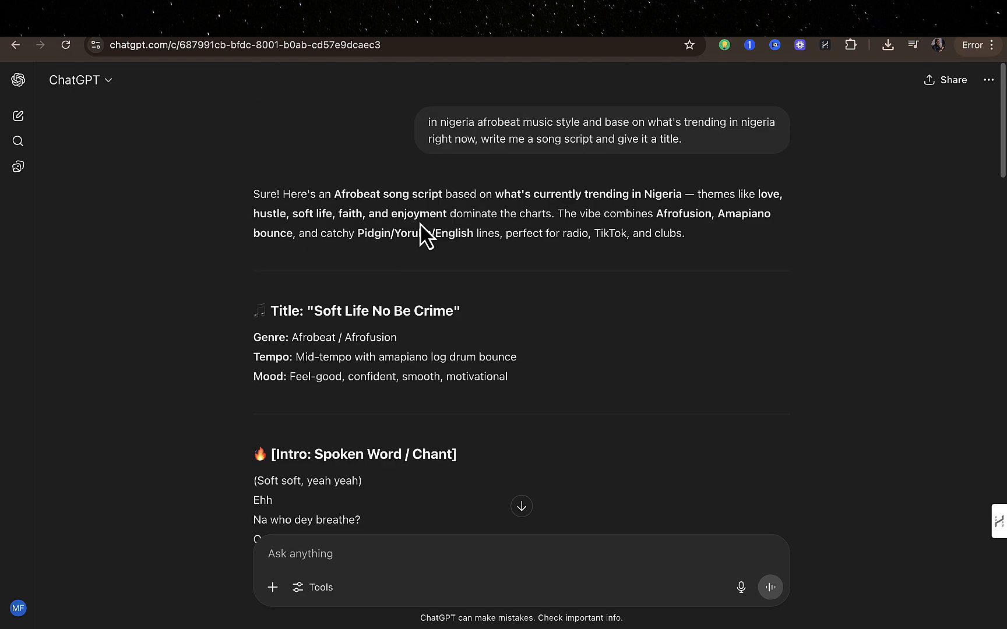
mouse_move(533, 139)
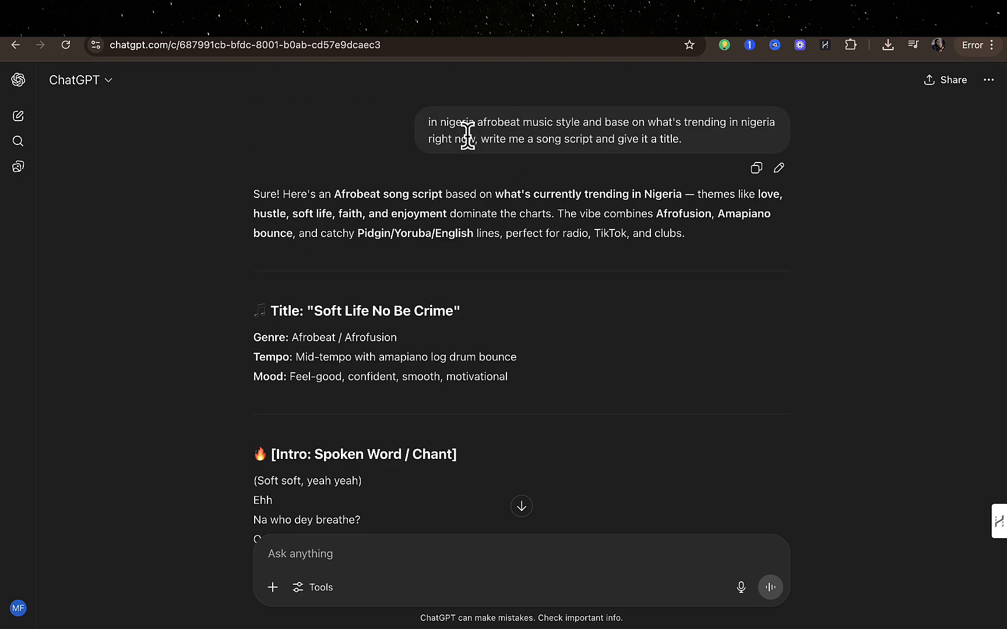
left_click(779, 167)
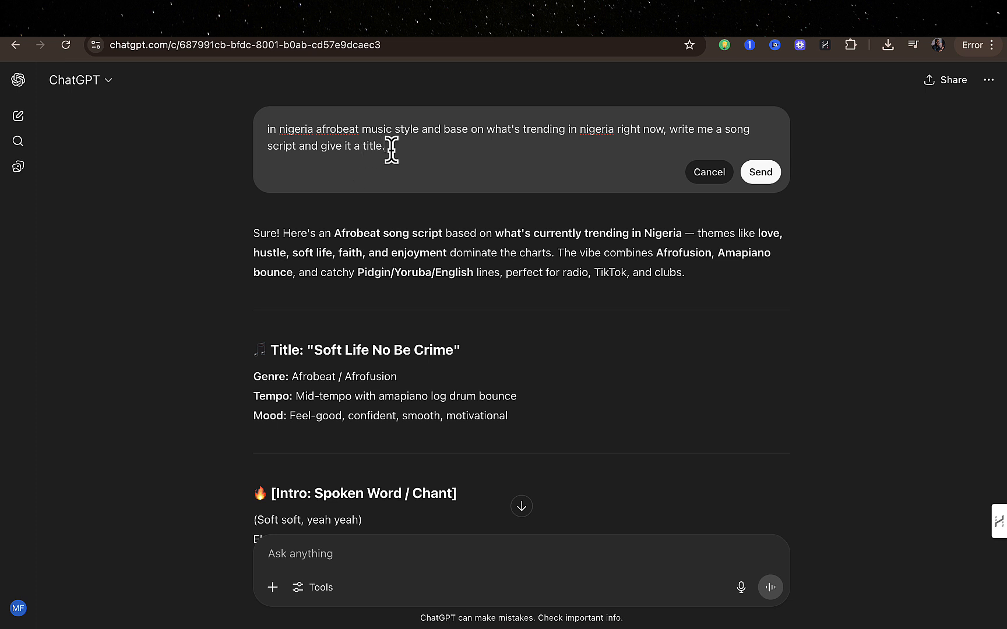
type("I want you to use burnaboy")
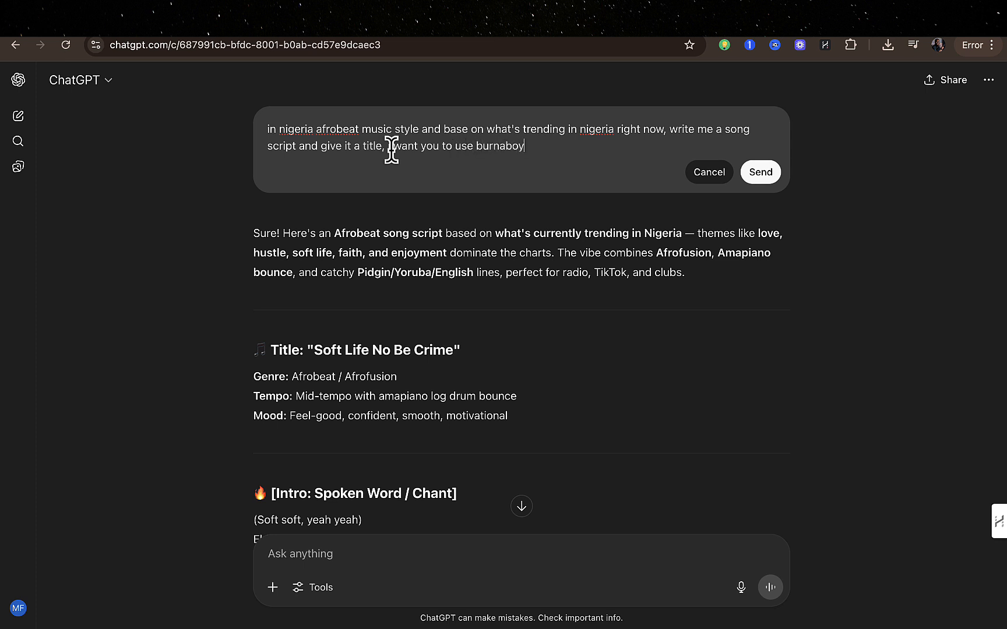
type(" music style.")
left_click(504, 145)
left_click(761, 172)
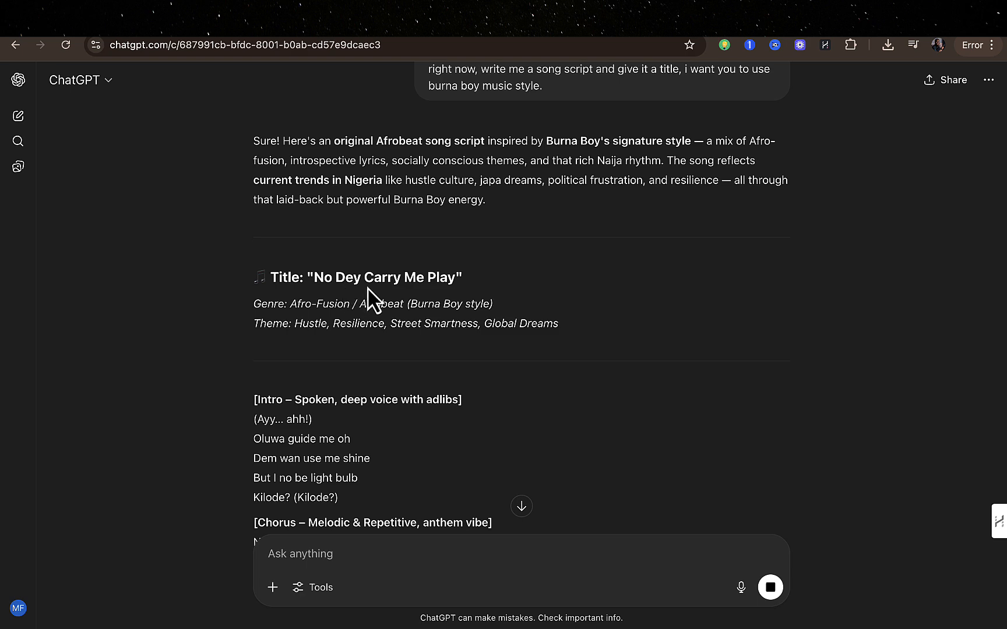
Copy the new song's lyrics from the Intro heading through the last line of the Outro.
scroll(457, 303, "down", 1)
scroll(458, 303, "down", 1)
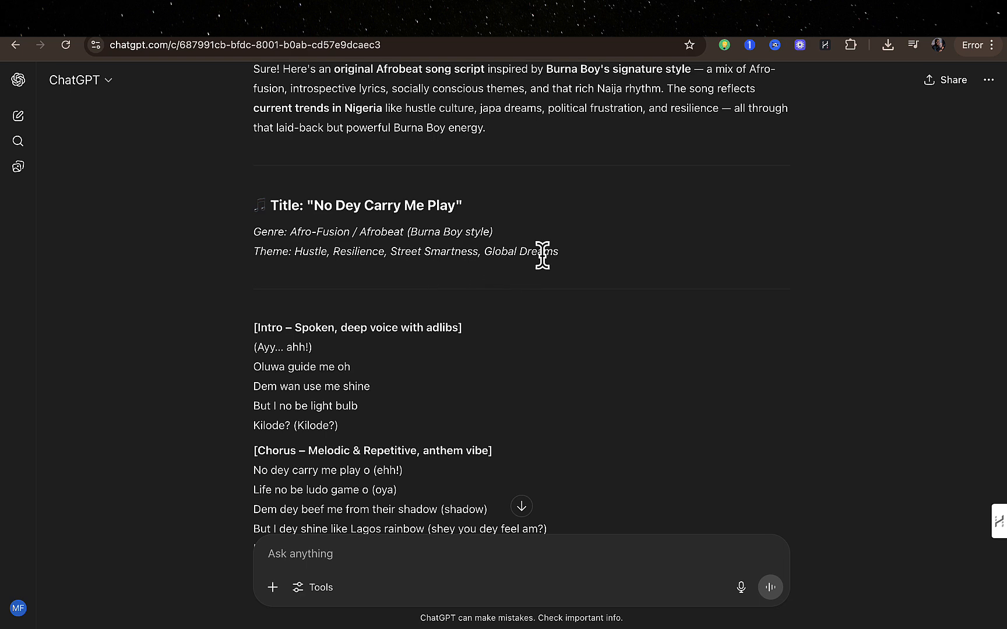
scroll(545, 271, "down", 2)
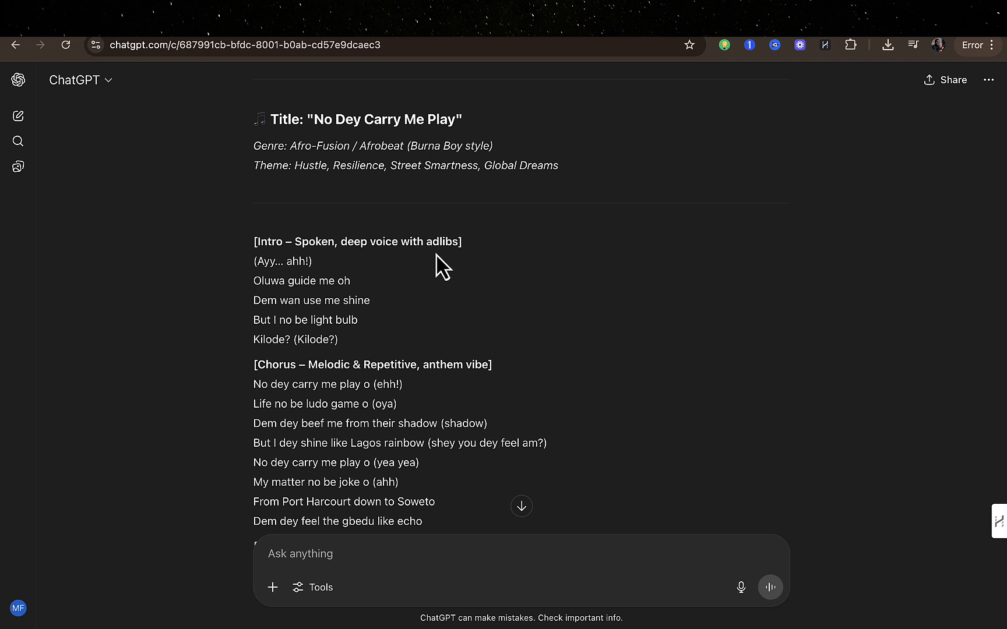
scroll(481, 266, "down", 1)
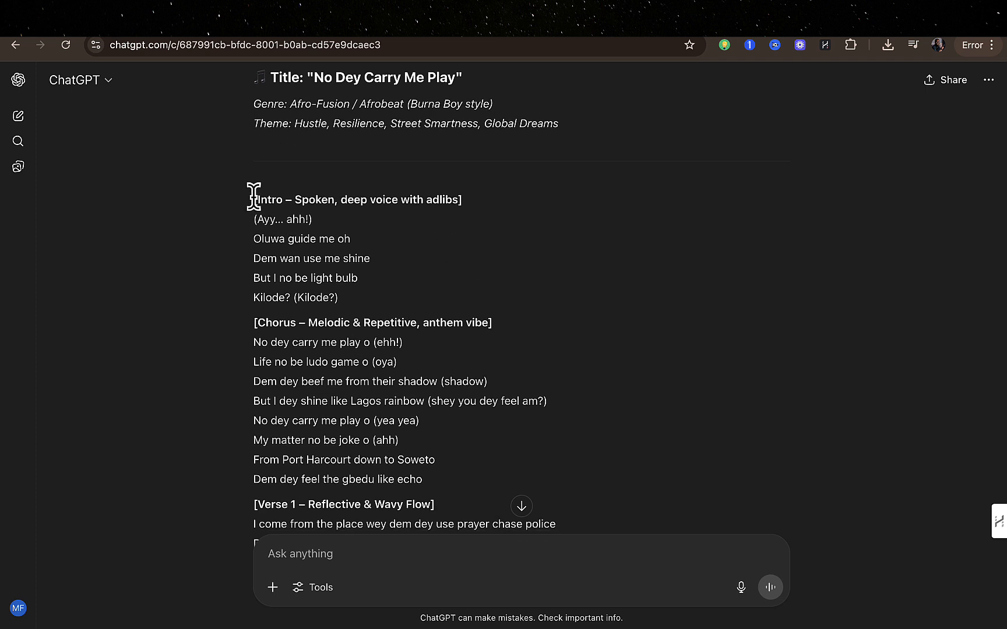
left_click_drag(254, 198, 314, 348)
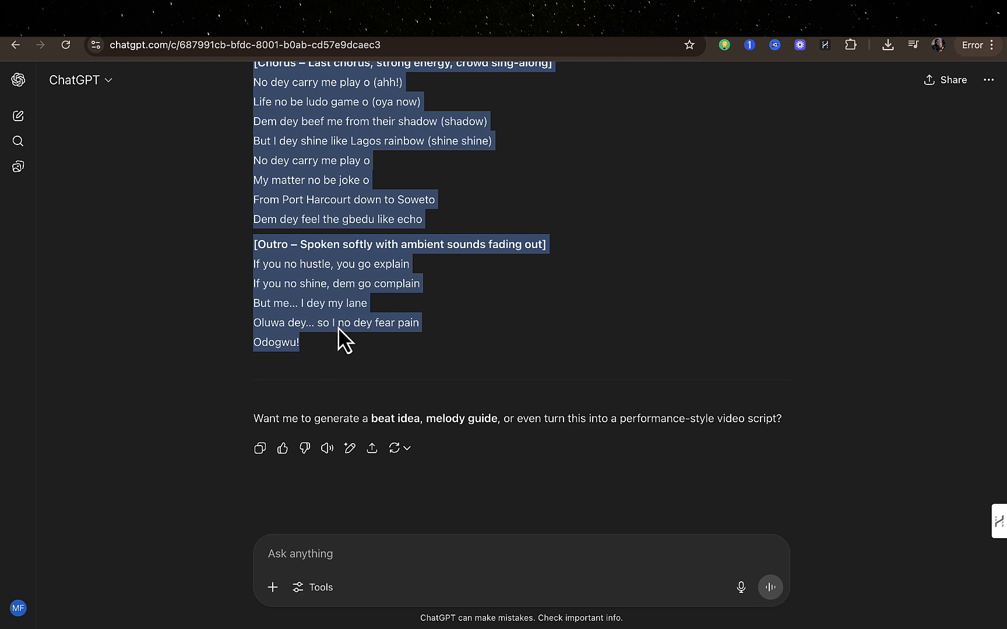
Switch to Suno and examine the Free, Pro and Premier subscription plans with their credits and features.
left_click(886, 40)
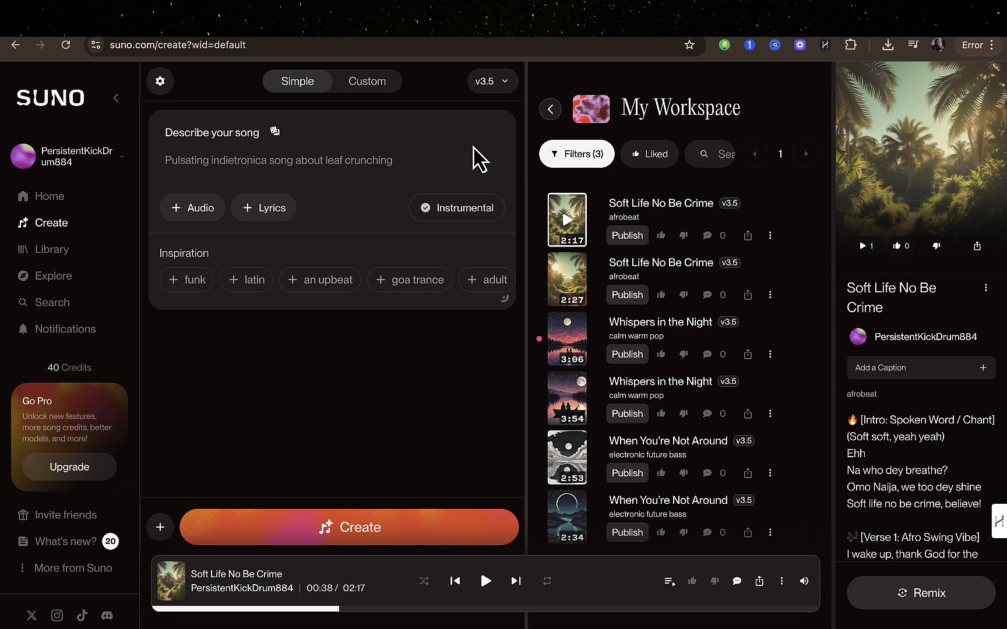
left_click(75, 372)
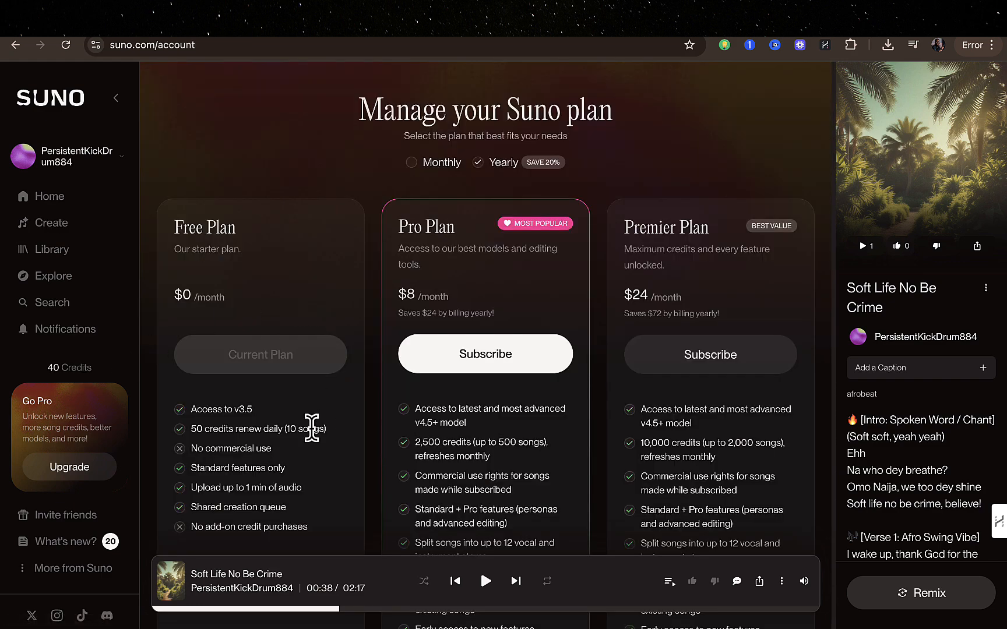
scroll(311, 428, "down", 1)
scroll(315, 437, "down", 1)
scroll(263, 279, "down", 2)
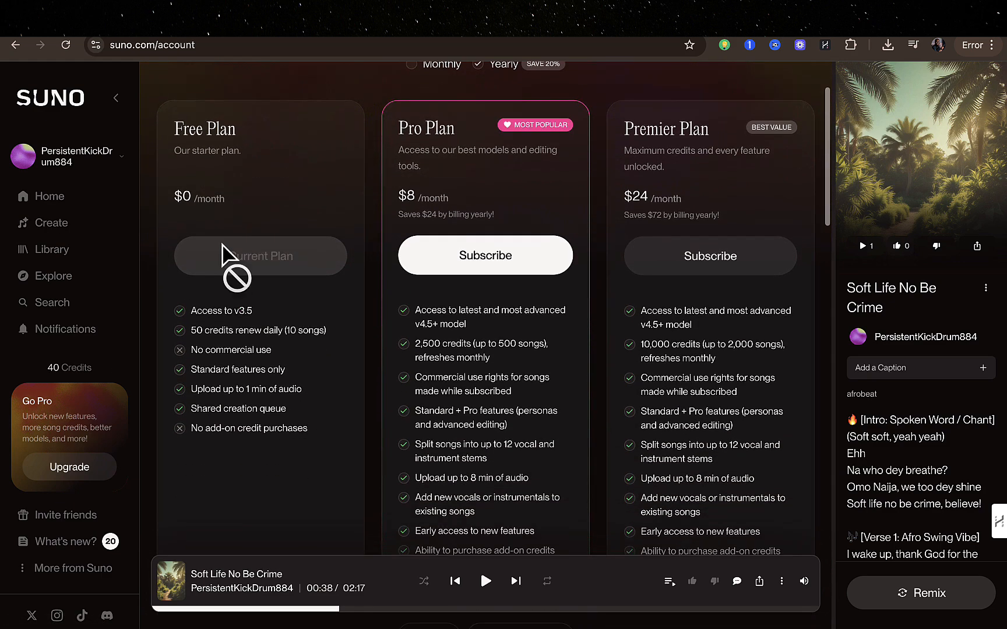
scroll(286, 409, "down", 1)
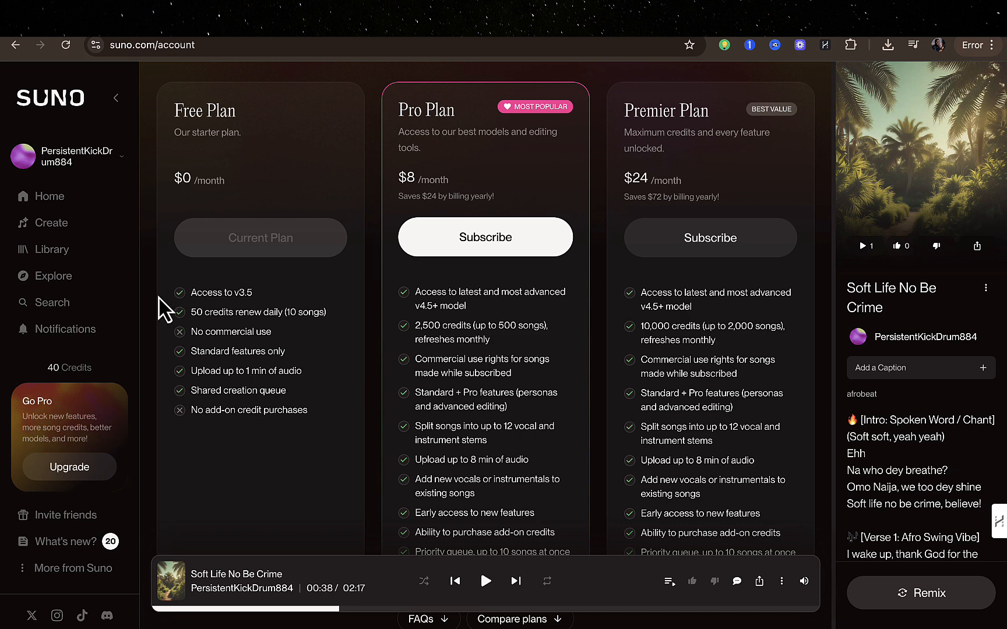
Return to song creation in Custom mode and replace the existing lyrics with the copied "No Dey Carry Me Play" lyrics.
left_click(51, 223)
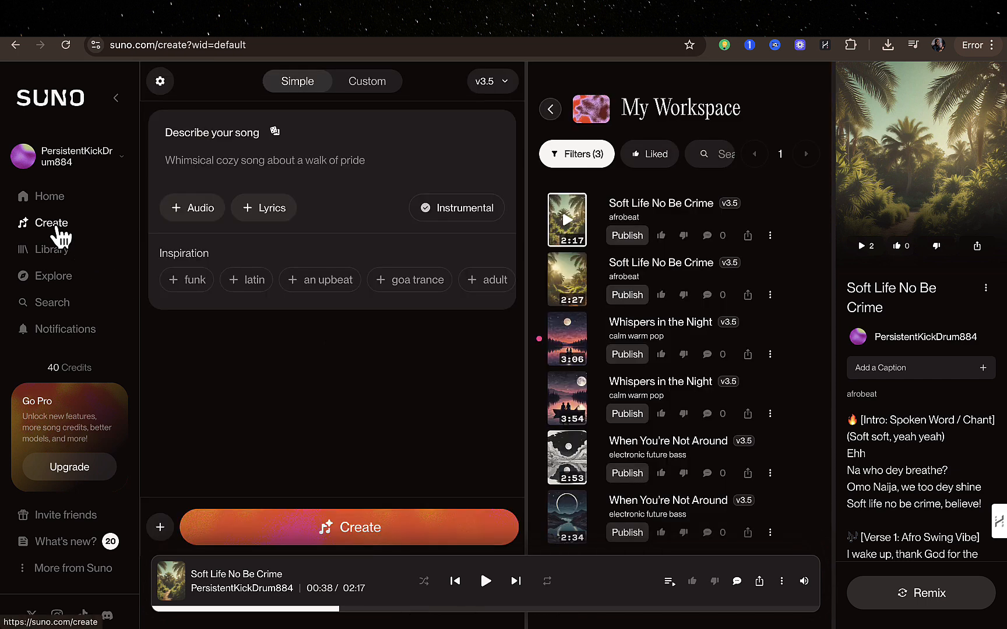
left_click(382, 88)
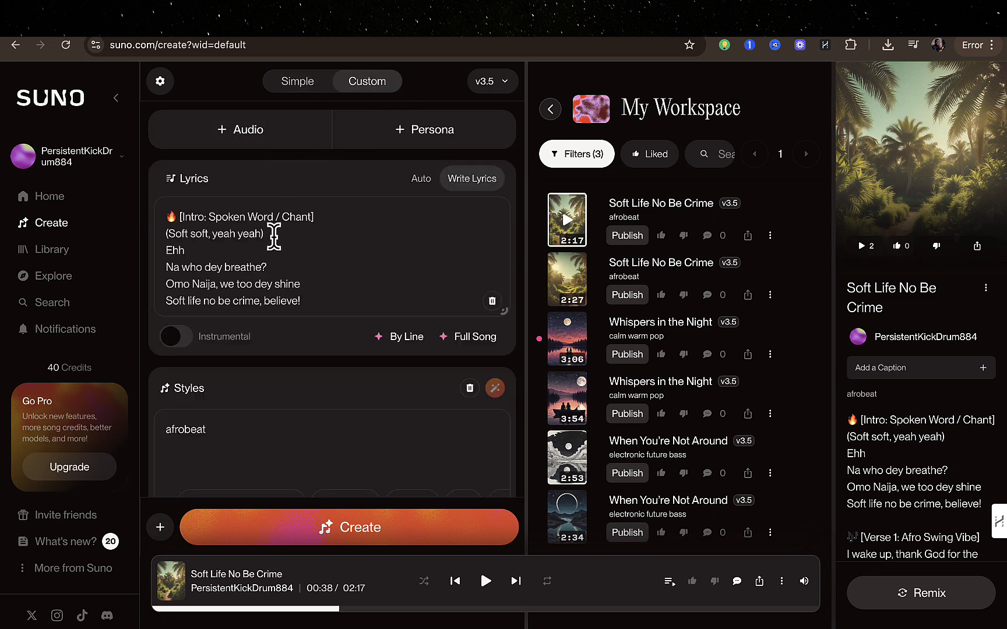
key("ctrl+a")
key("ctrl+v")
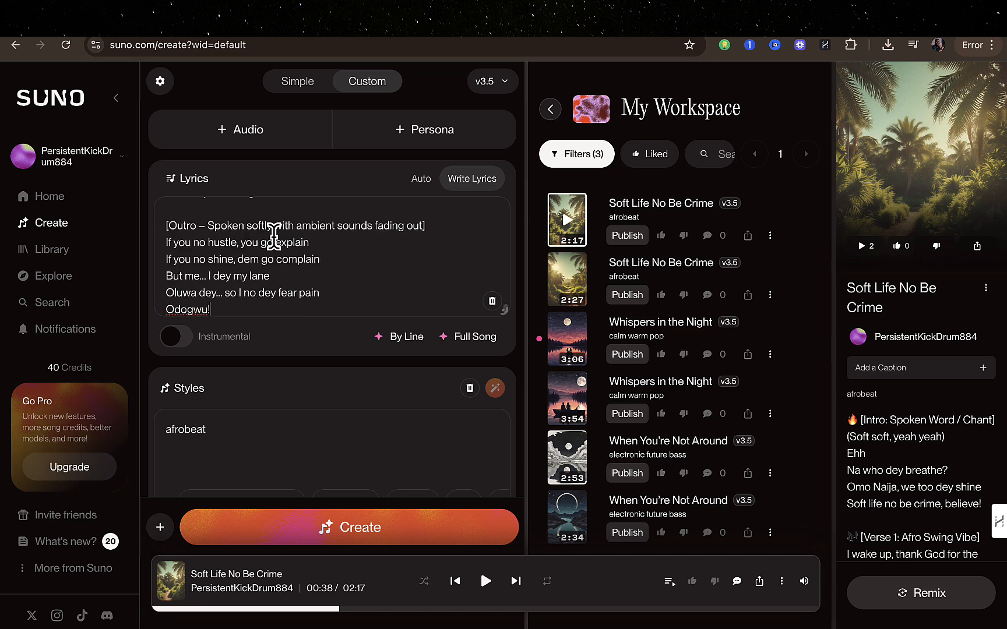
scroll(236, 259, "up", 10)
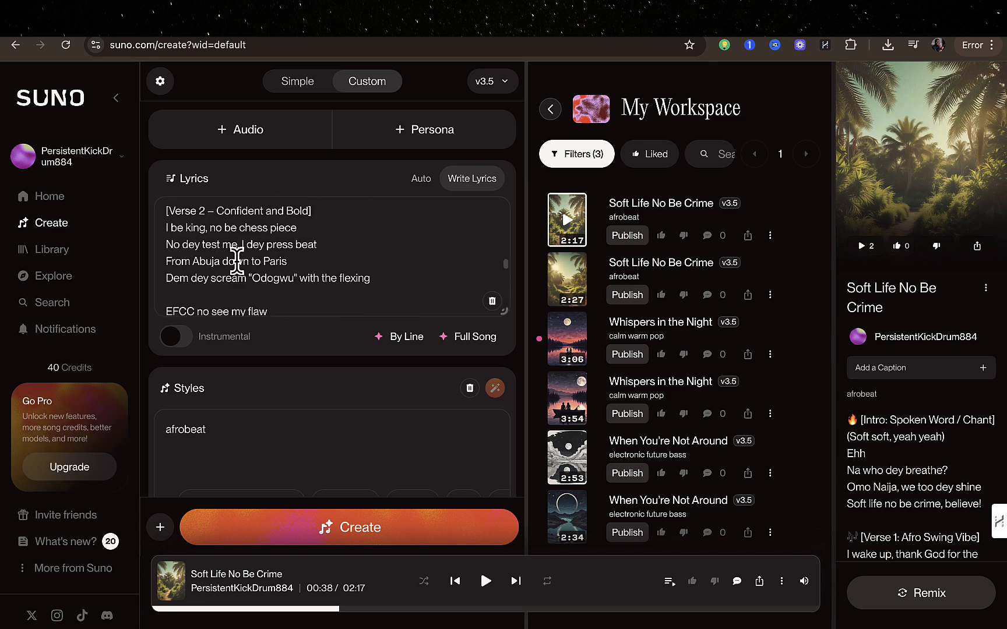
scroll(236, 260, "up", 3)
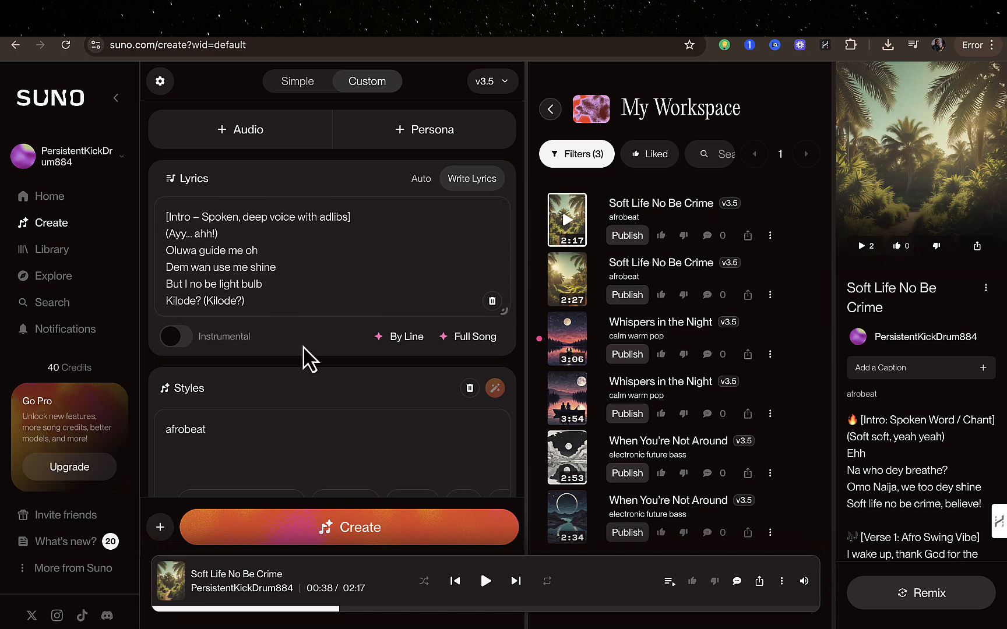
Generate the song from the pasted lyrics, keeping the afrobeat style and the existing song title.
scroll(303, 405, "down", 1)
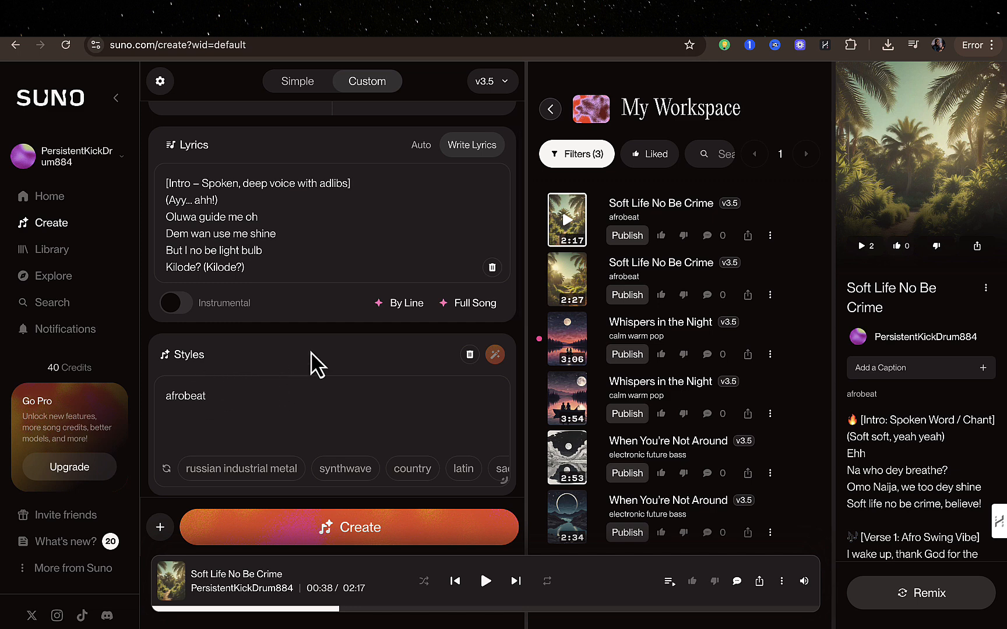
scroll(315, 364, "down", 2)
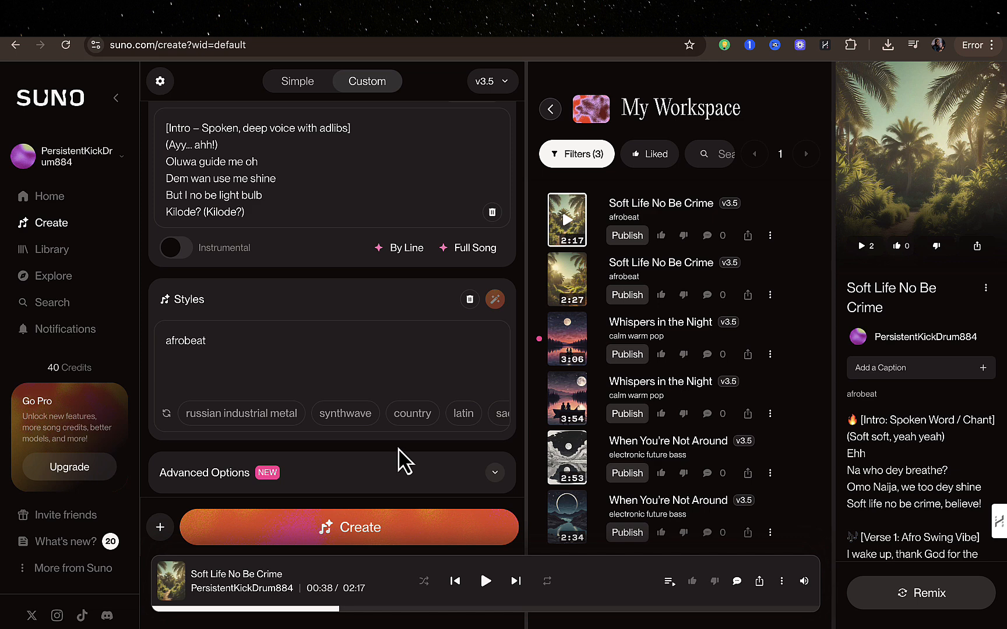
scroll(405, 462, "up", 3)
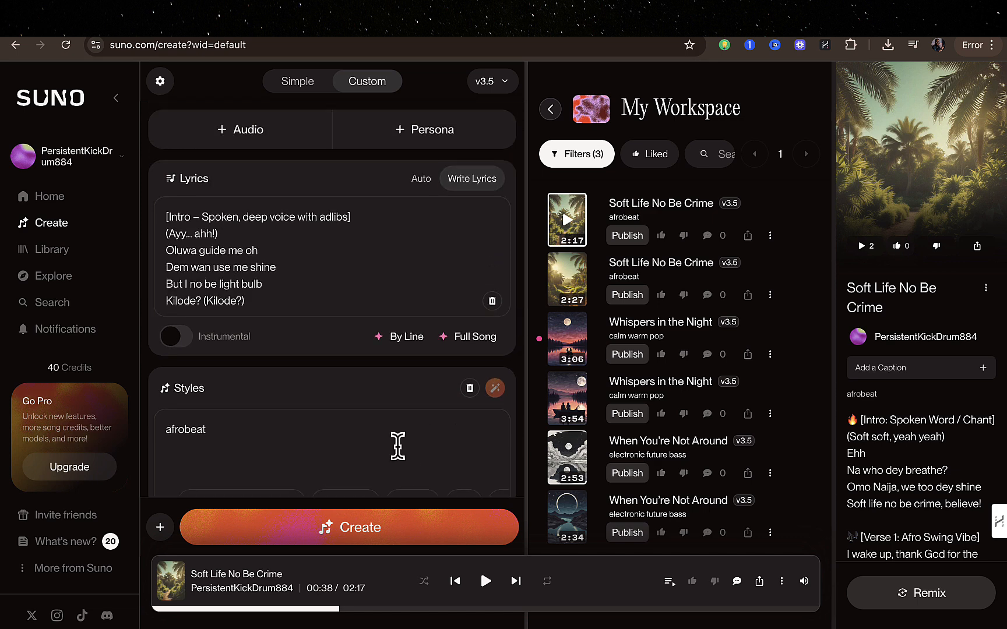
scroll(398, 454, "down", 5)
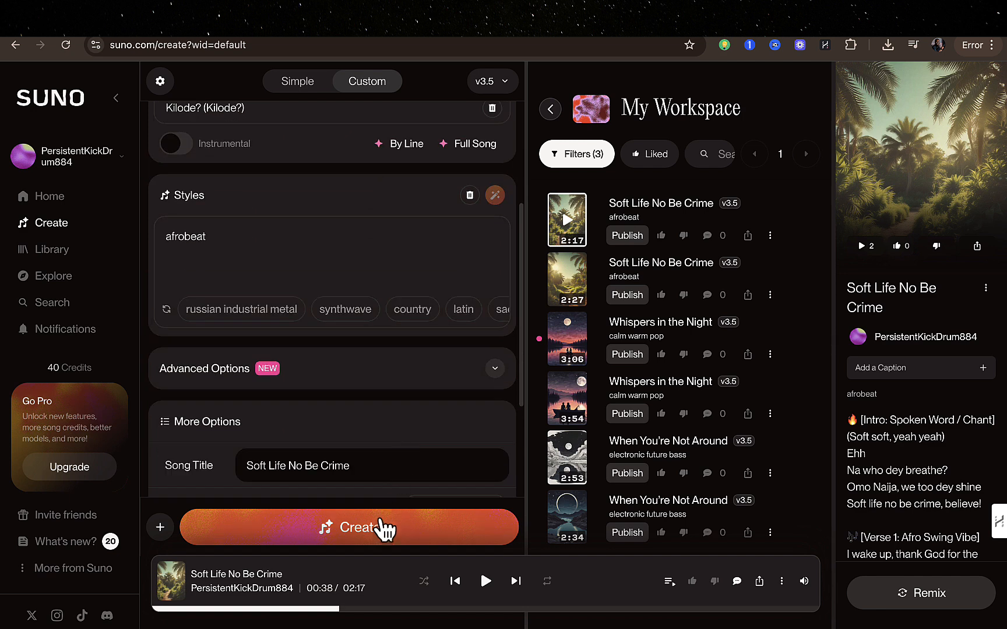
left_click(380, 527)
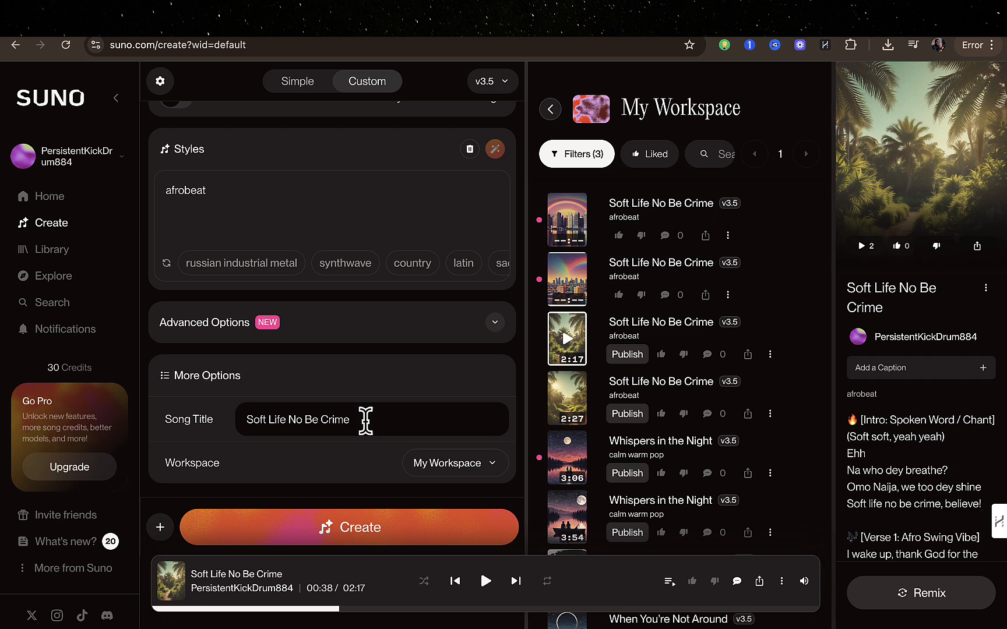
Preview both newly generated afrobeat tracks in the workspace, pausing each one after listening.
left_click(572, 225)
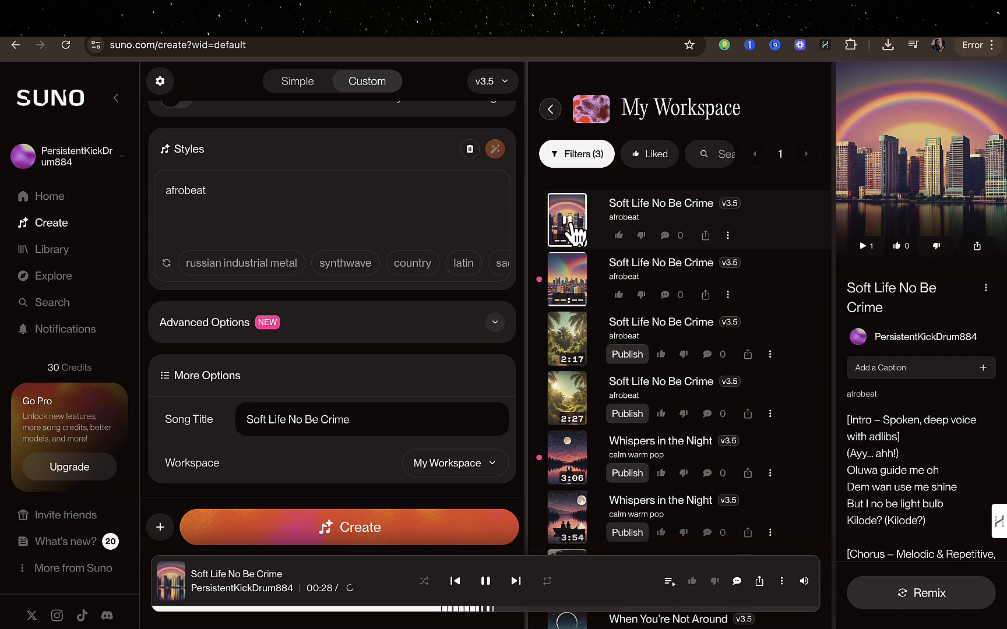
left_click(567, 220)
left_click(569, 284)
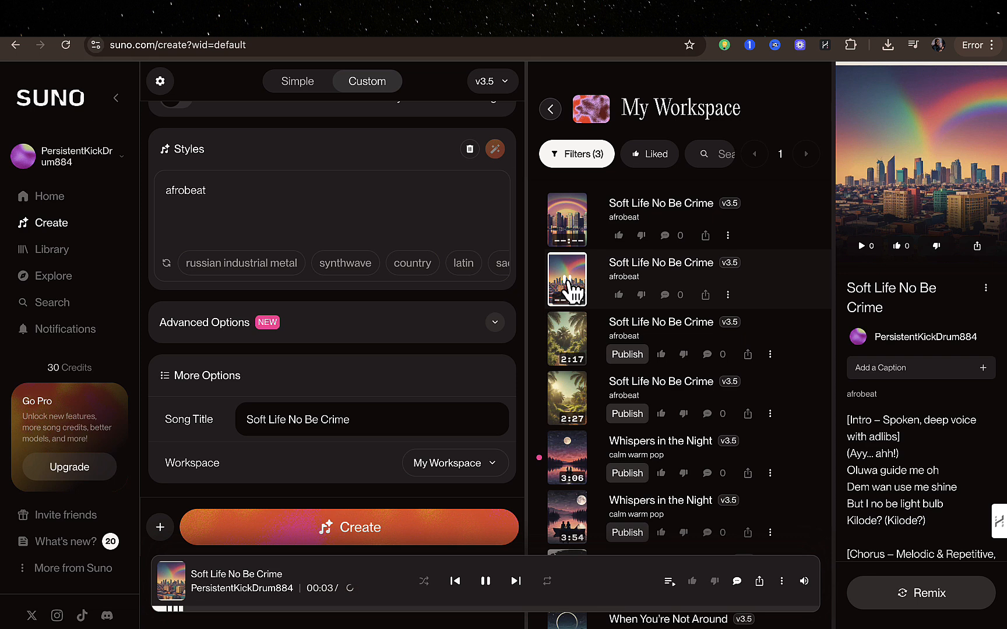
left_click(570, 286)
left_click(569, 289)
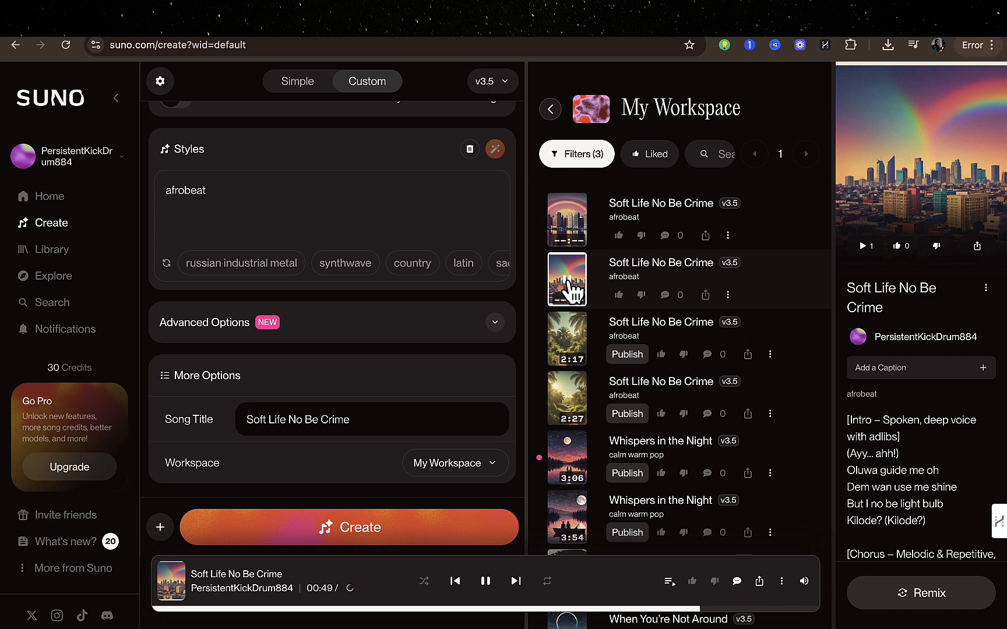
left_click(568, 283)
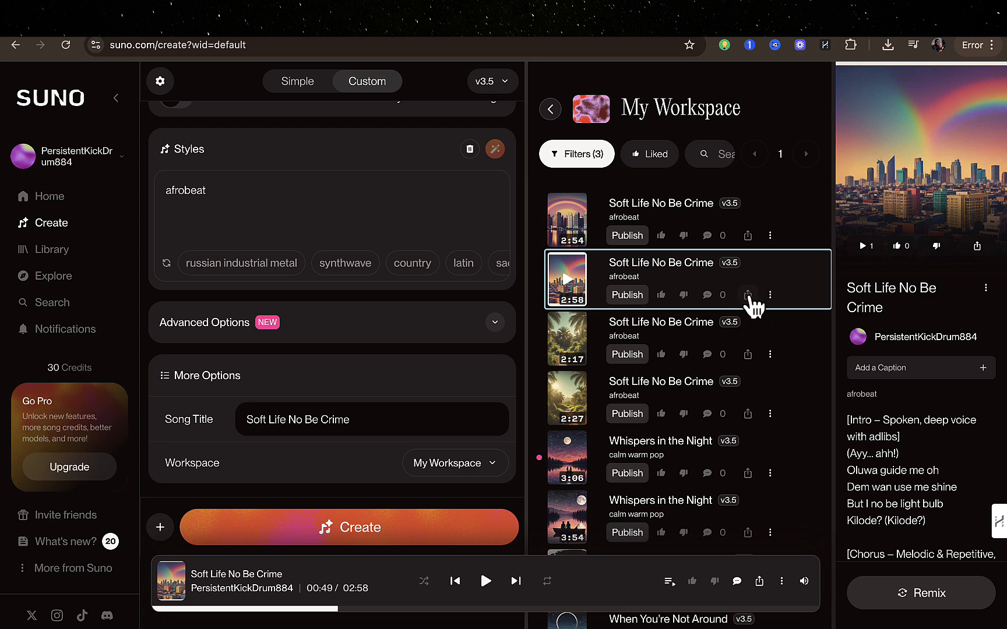
Look at the download formats offered for the second newly generated track, closing the options without downloading.
left_click(770, 295)
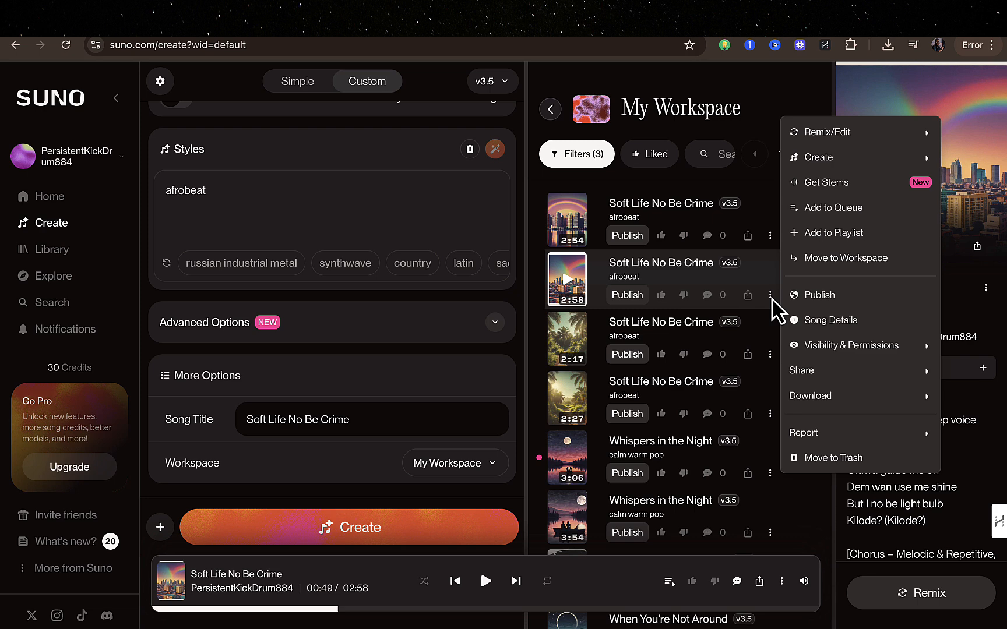
mouse_move(818, 404)
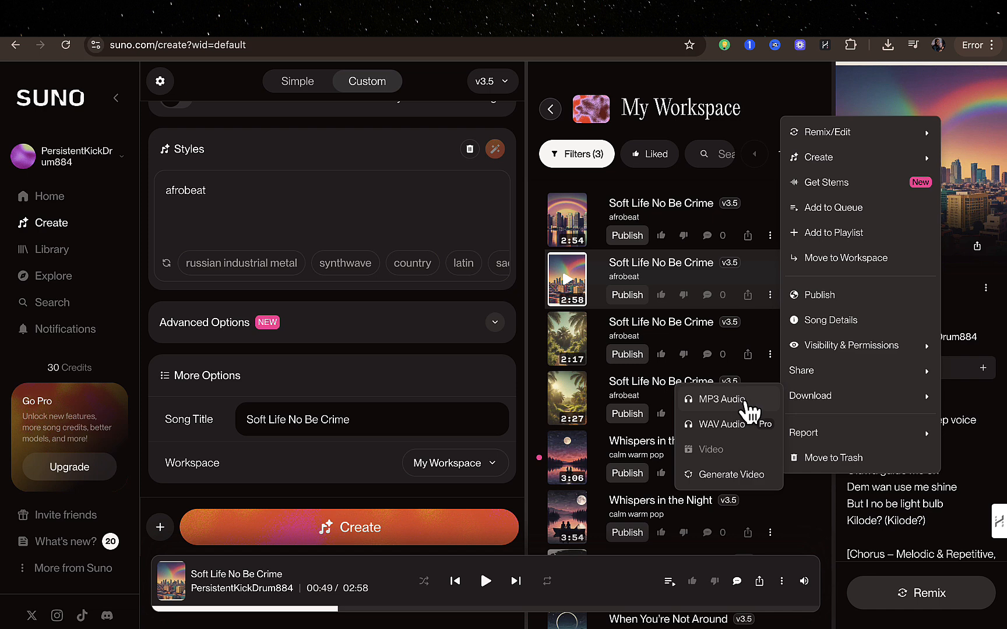
left_click(724, 92)
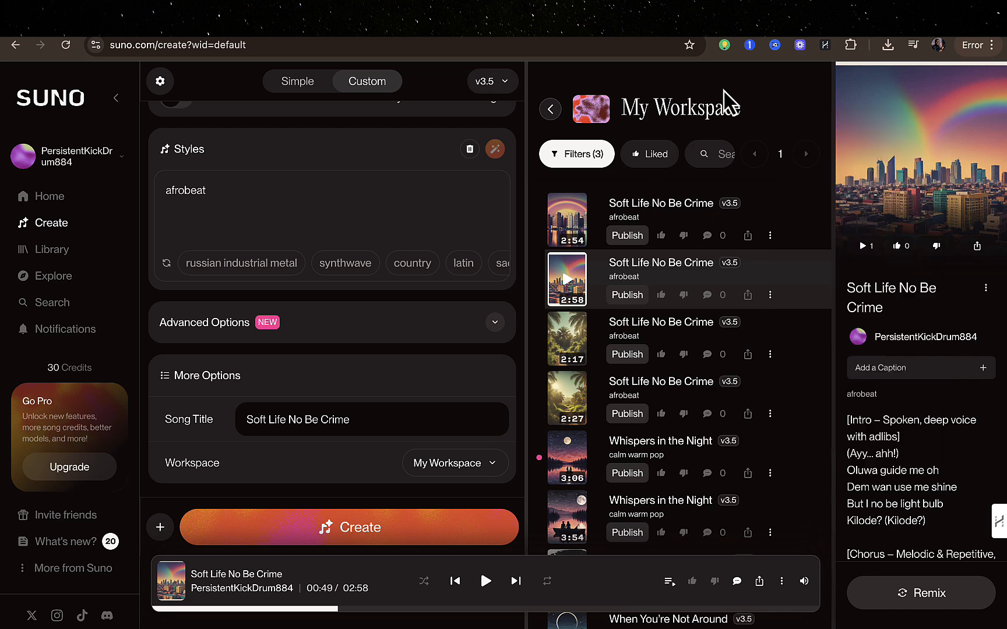